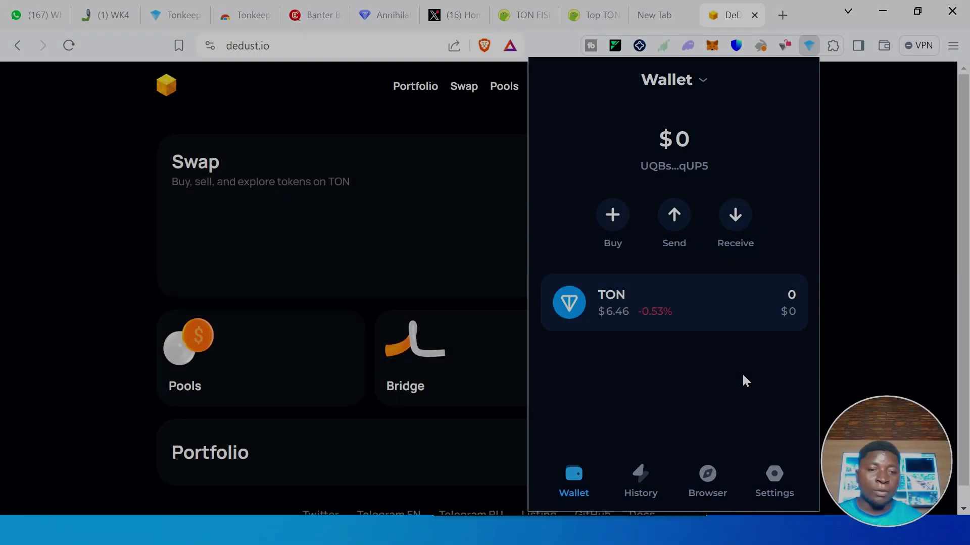
Open Tonkeeper's app browser and scroll to the DeFi group listing STON.fi, DeDust and Tonstarter.
click(708, 478)
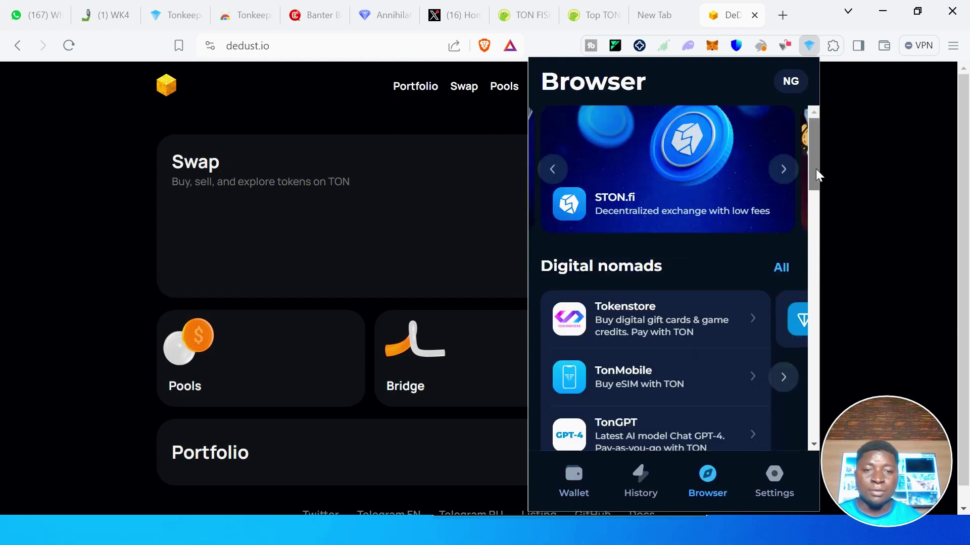
drag(816, 168, 828, 287)
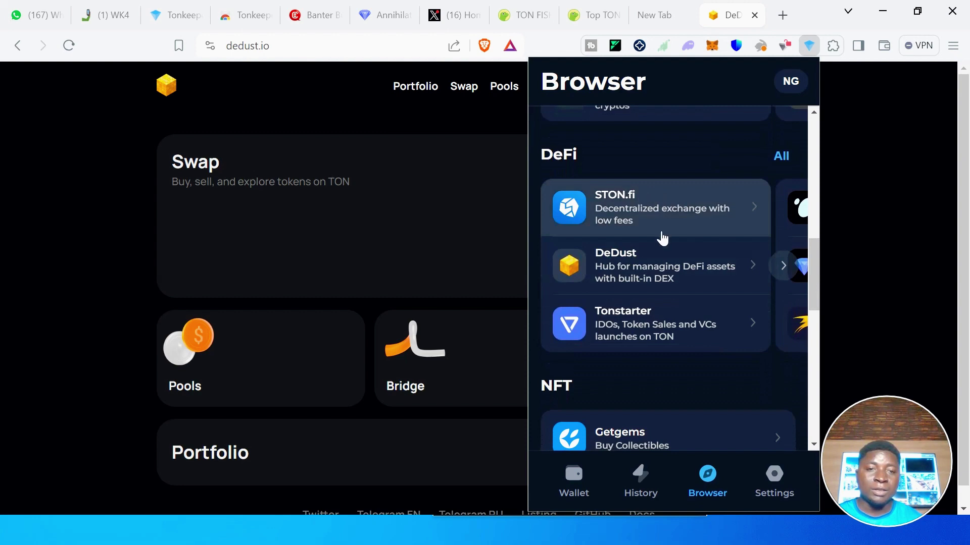
Launch DeDust from Tonkeeper's app list and view the dedust.io home page in its existing tab.
click(660, 269)
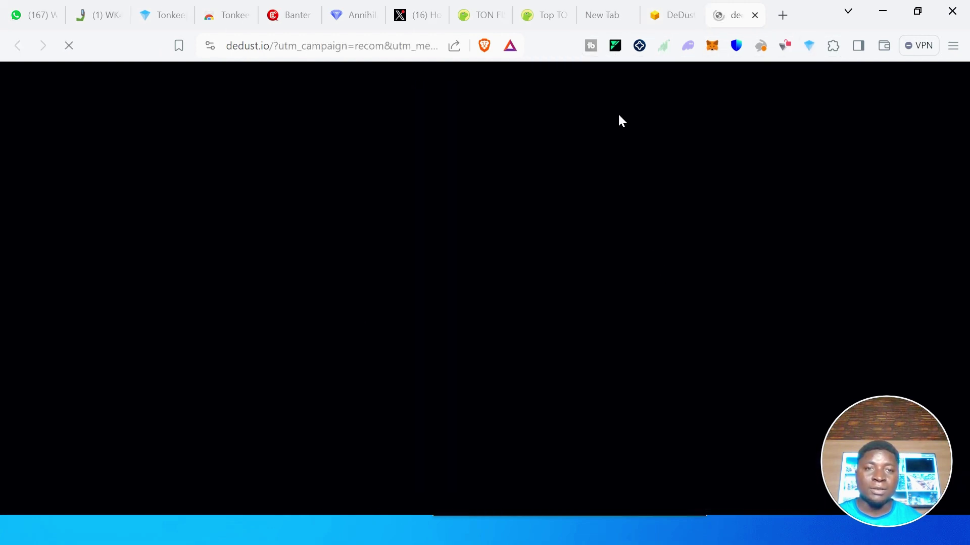
click(666, 15)
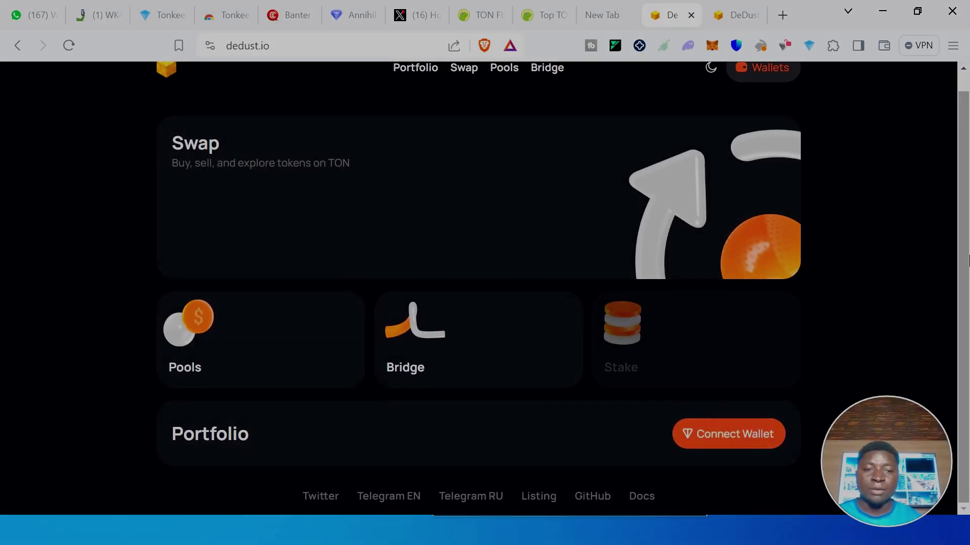
drag(962, 166, 949, 105)
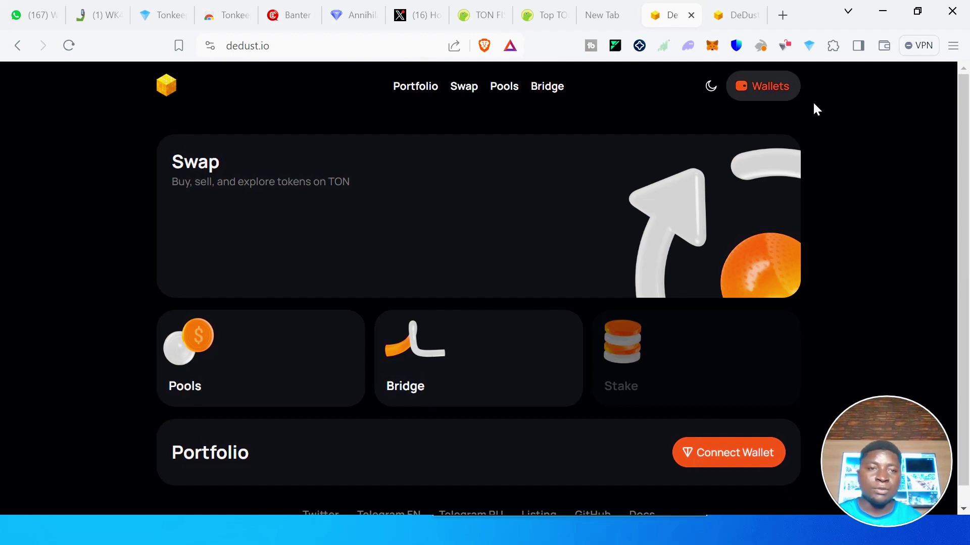
Connect the Tonkeeper browser-extension wallet to DeDust and approve the connection in Tonkeeper.
click(768, 98)
click(729, 160)
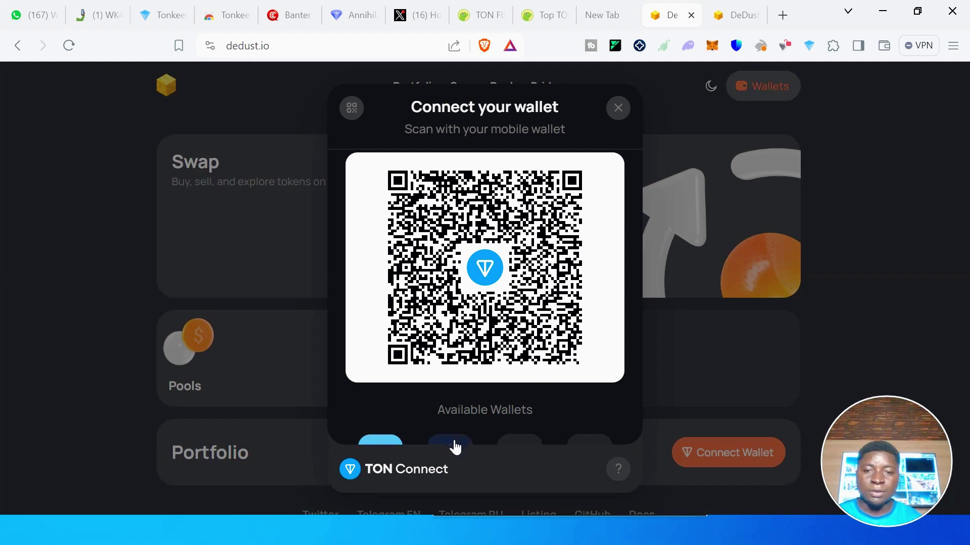
click(455, 443)
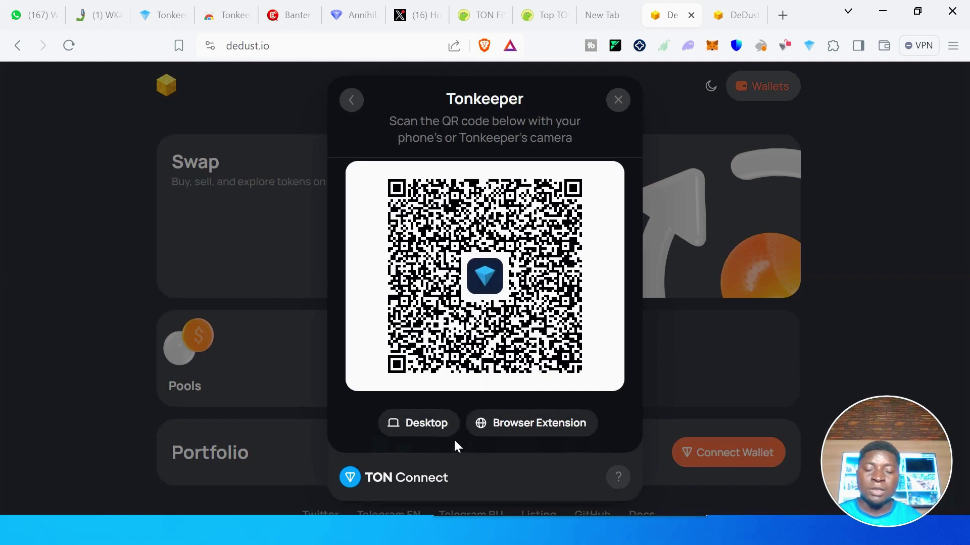
click(528, 430)
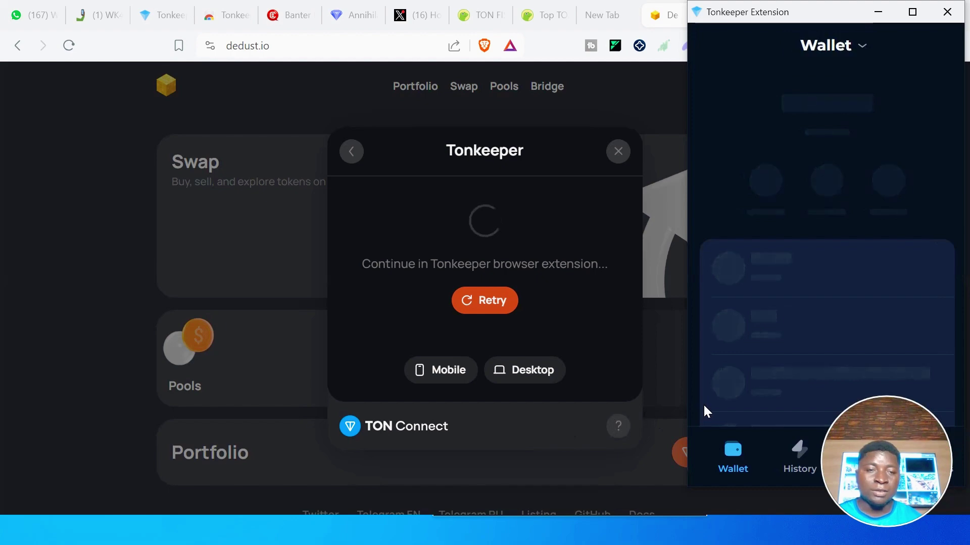
click(817, 415)
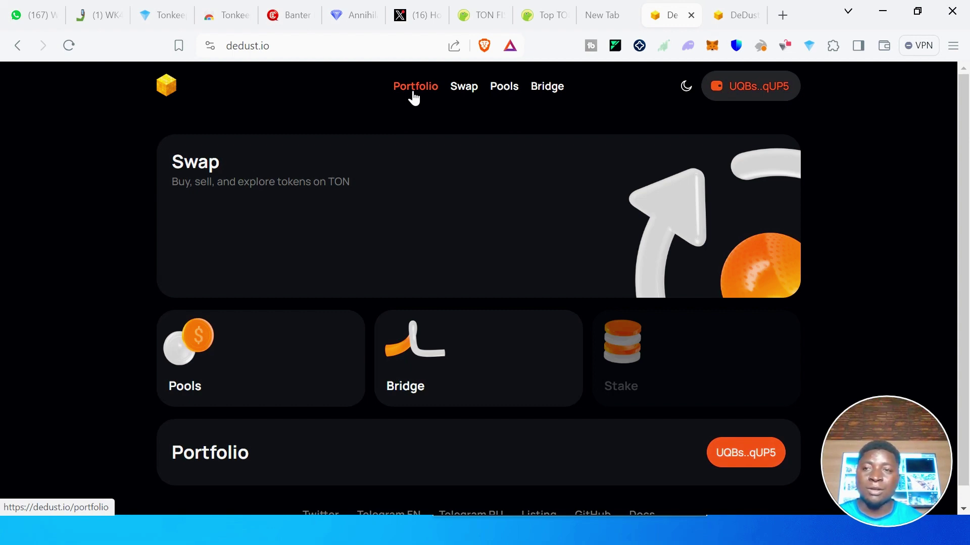
View the Portfolio page: $0.00 net worth, 0 TON, and $0 rewards and liquidity positions.
click(414, 98)
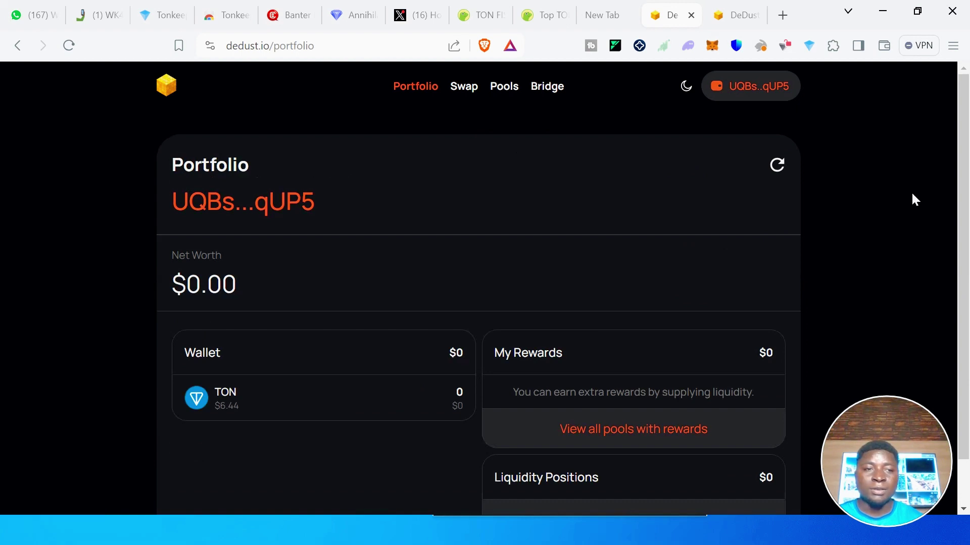
drag(967, 151, 966, 214)
click(966, 219)
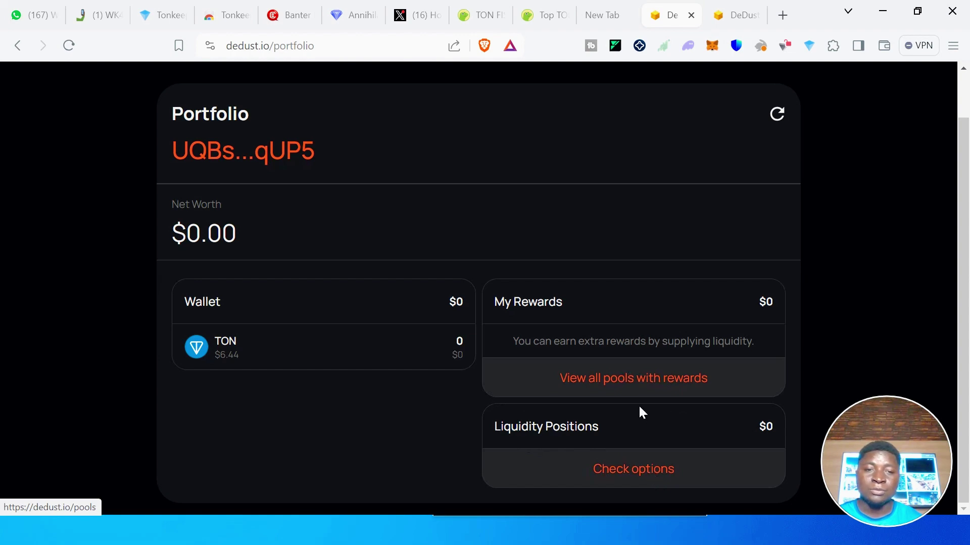
click(628, 386)
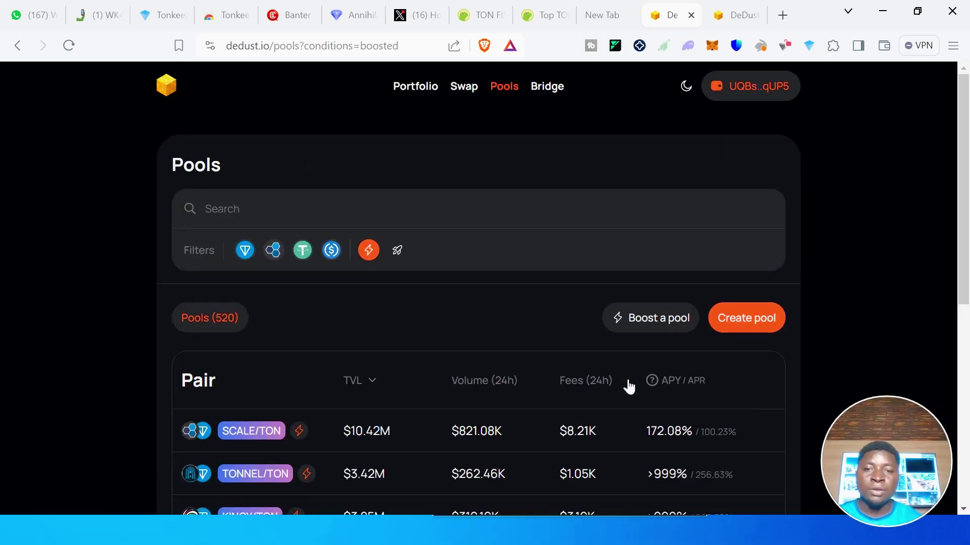
drag(968, 184, 938, 122)
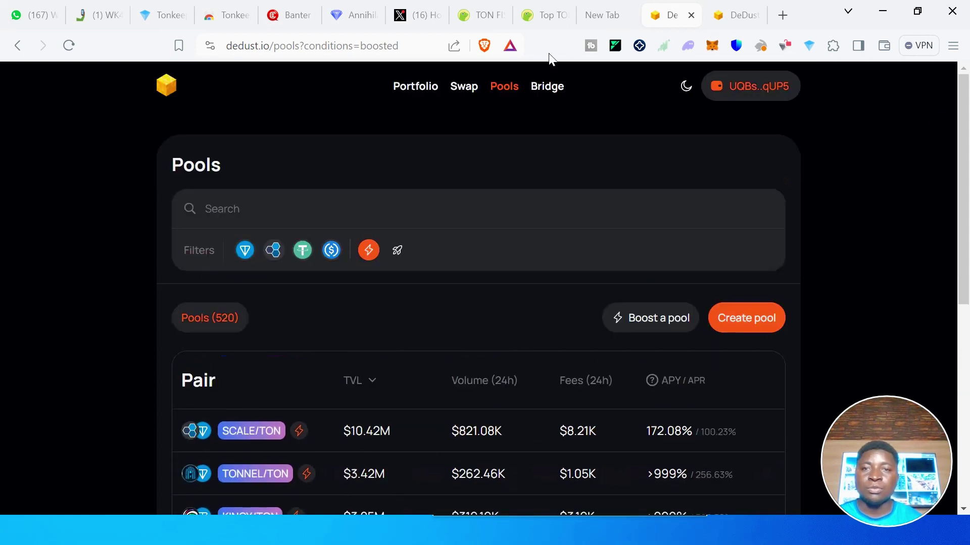
click(416, 88)
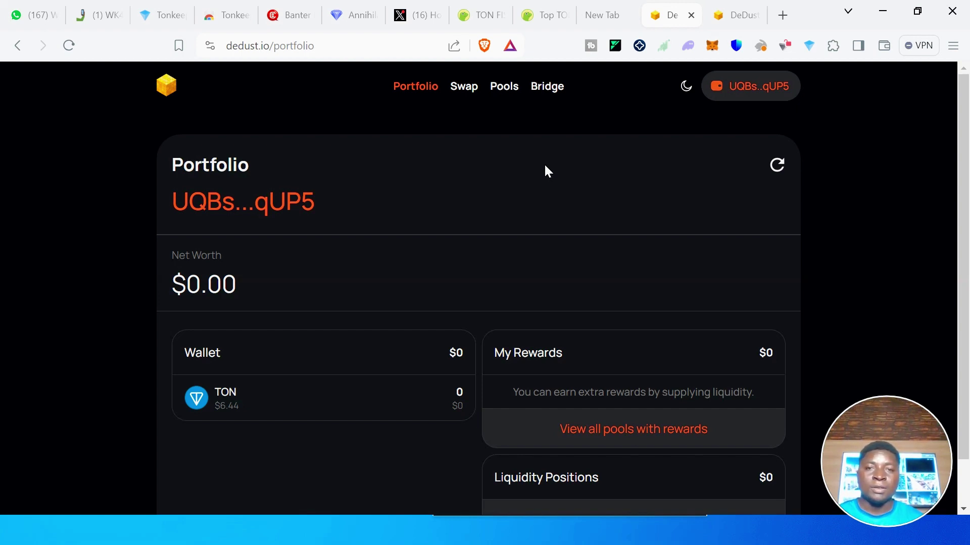
Open DeDust's Swap page, then switch to CoinGecko's Top TON Ecosystem Coins list.
click(458, 90)
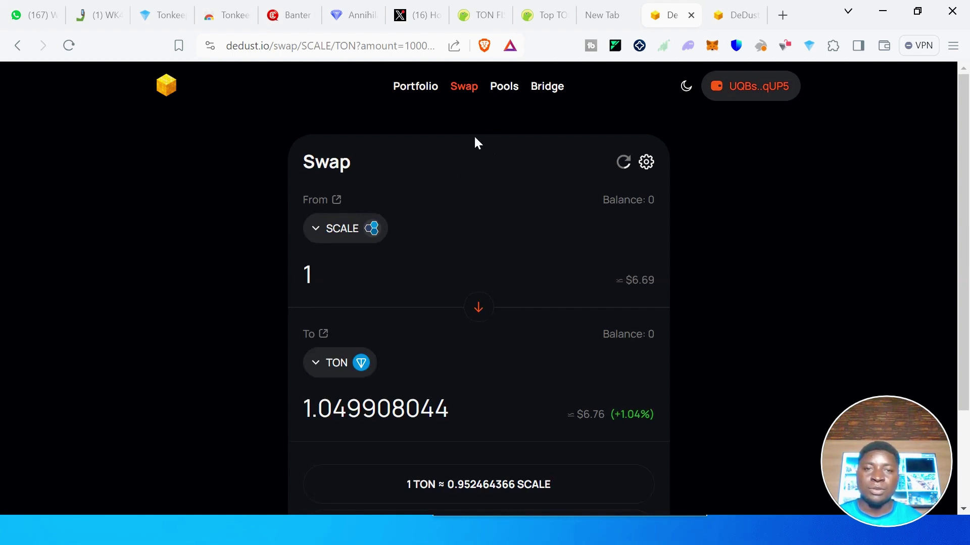
click(539, 20)
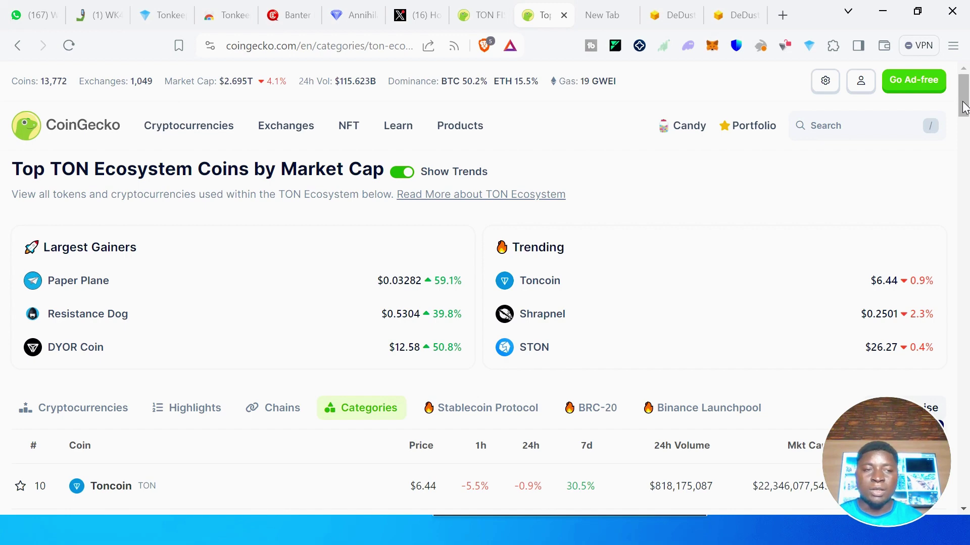
Open the Ton Inu (TINU) coin page on CoinGecko and copy its TON contract address.
drag(964, 107, 964, 162)
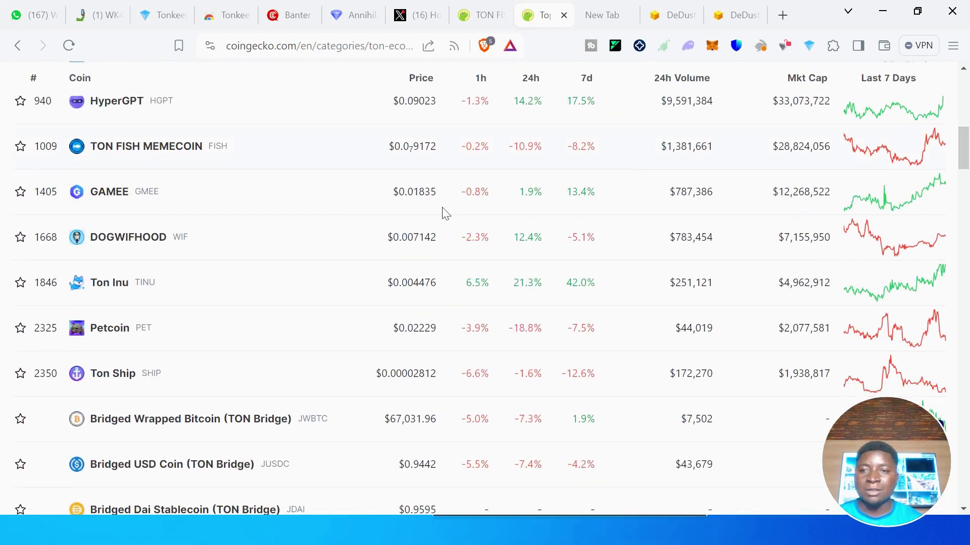
click(142, 248)
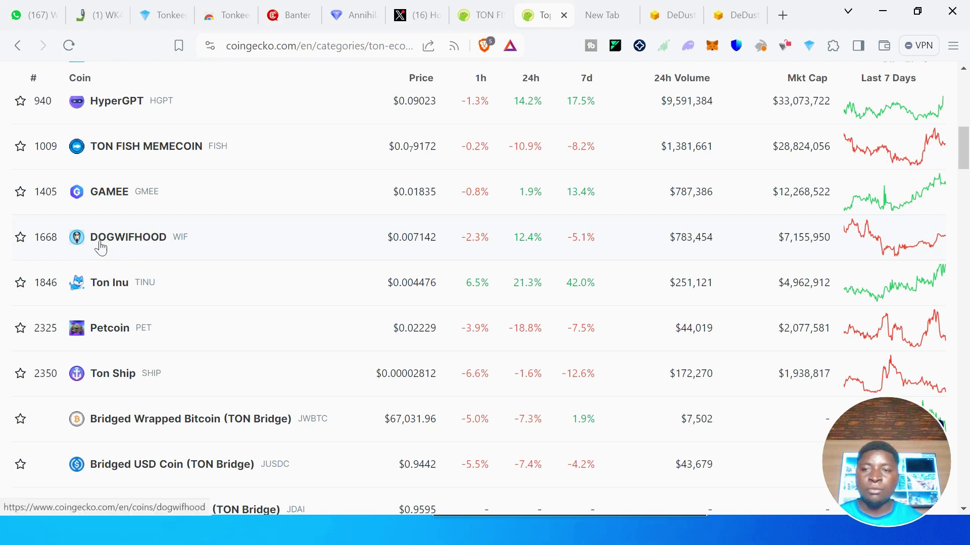
click(101, 247)
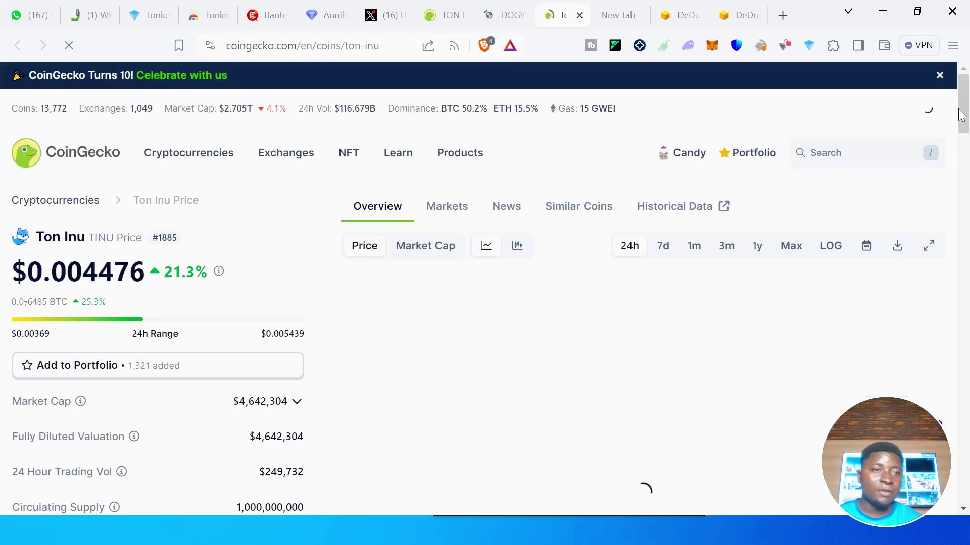
drag(960, 124, 964, 172)
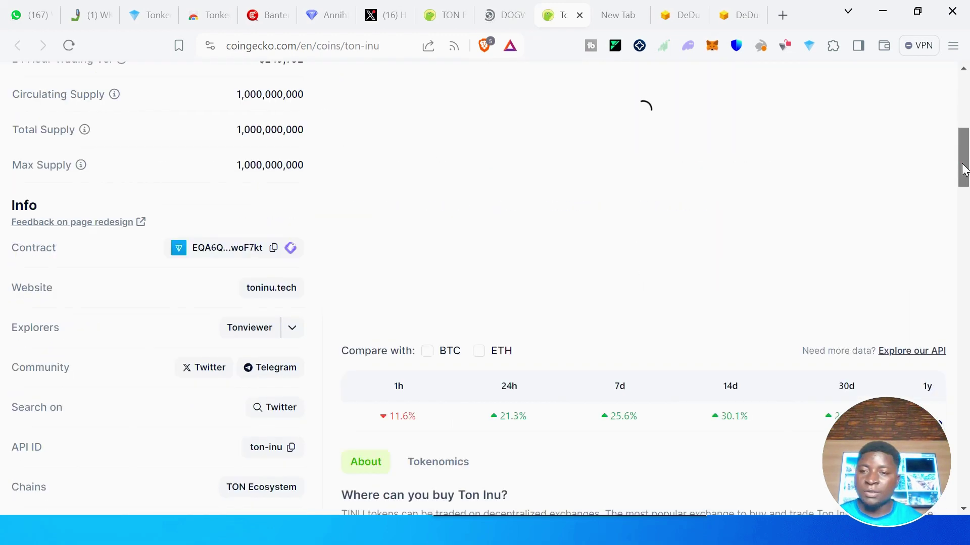
click(273, 250)
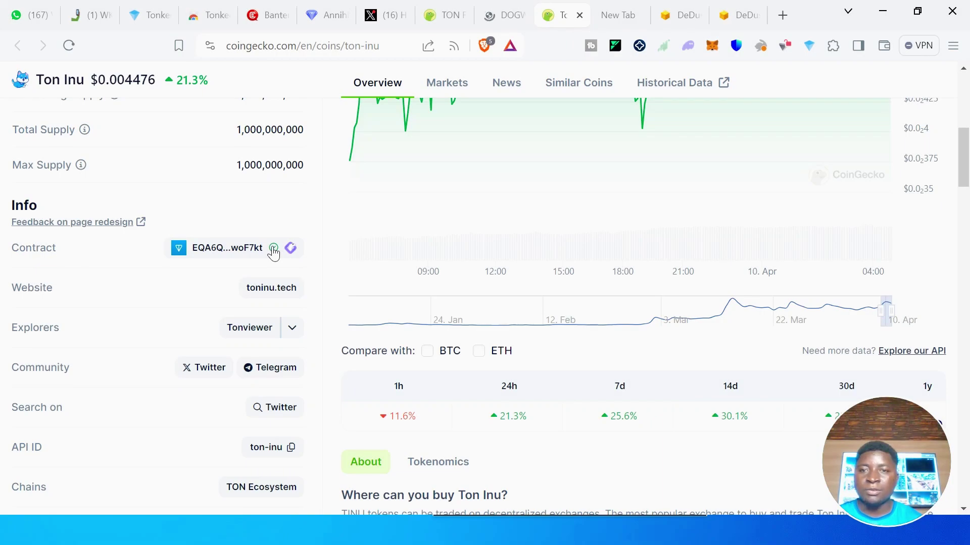
Clear the sell amount and reverse the swap so TON is the asset paid.
click(677, 19)
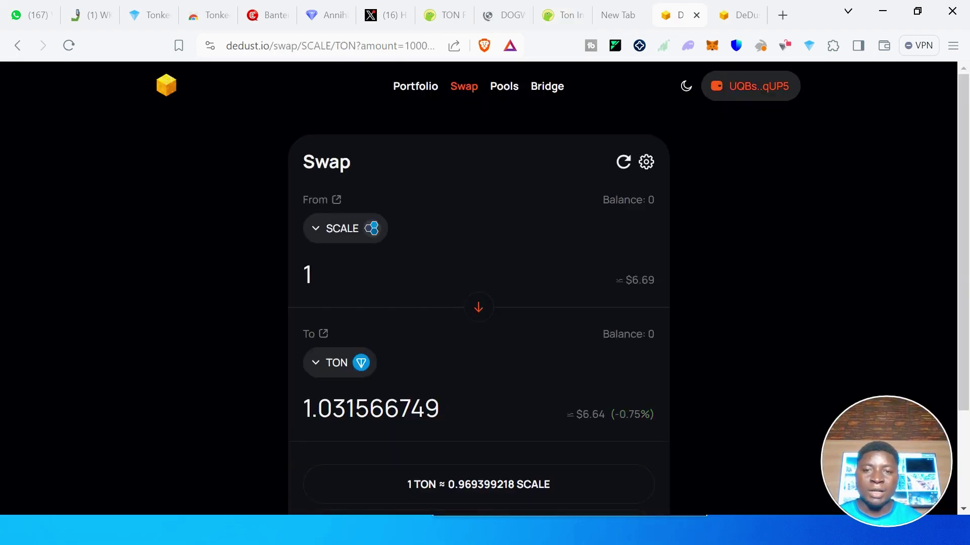
click(331, 273)
key(BackSpace)
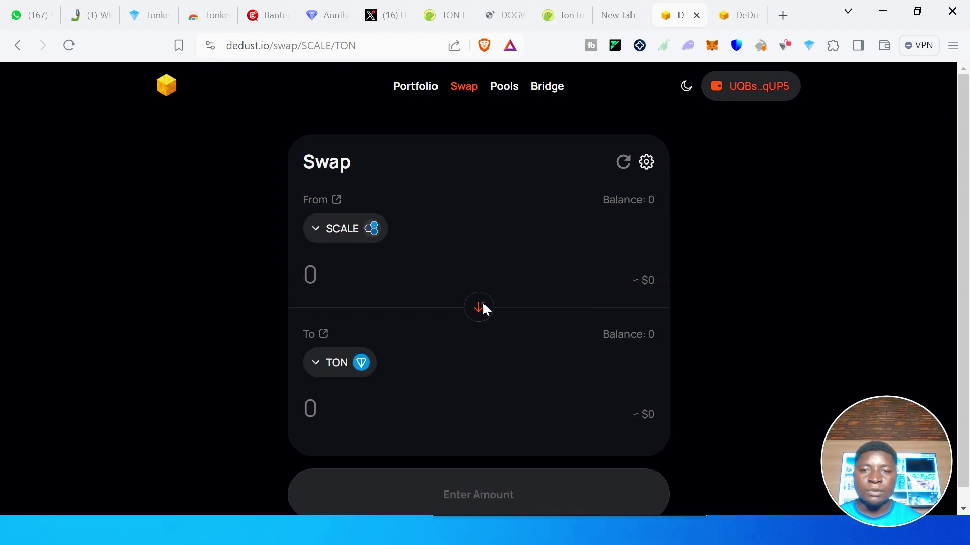
click(483, 303)
click(321, 231)
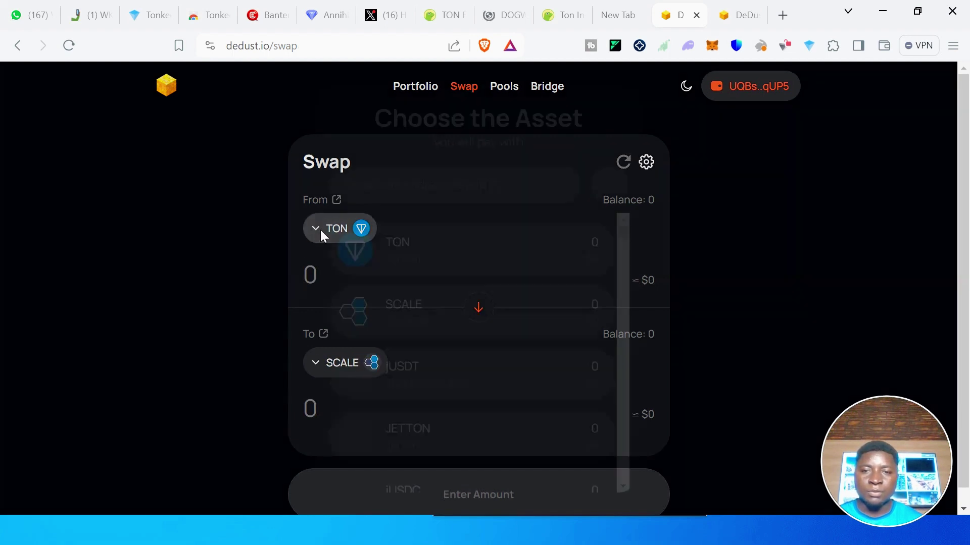
click(422, 251)
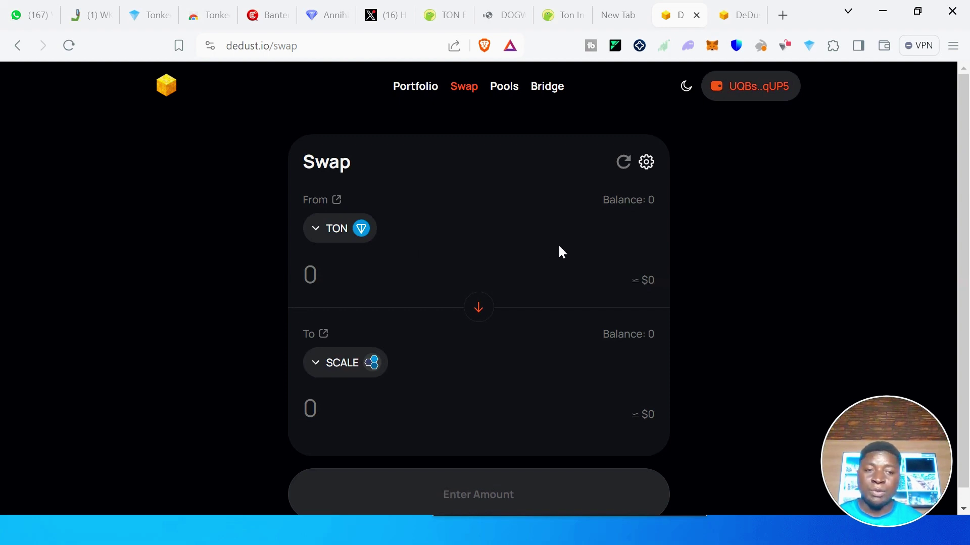
Import TINU as the token to receive using its pasted contract address.
click(318, 363)
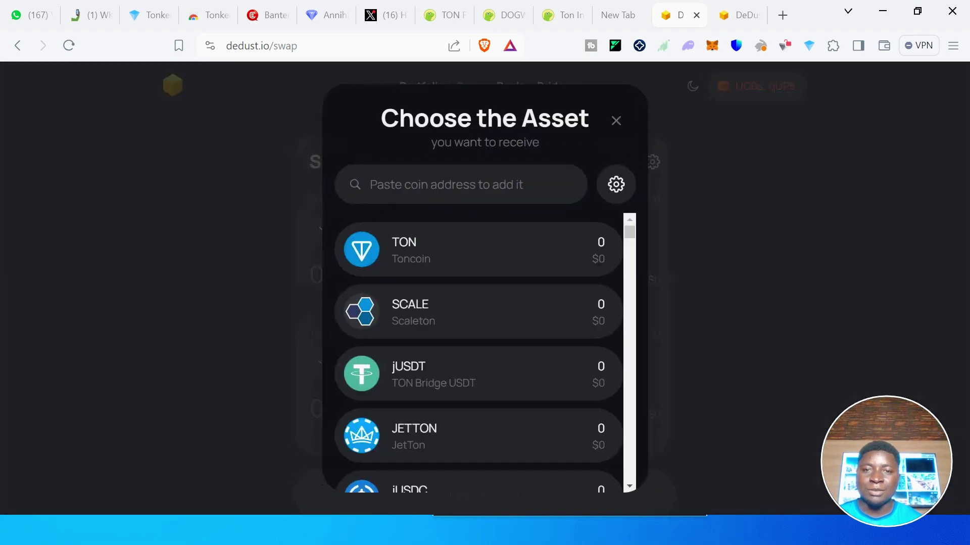
click(396, 186)
key(ctrl+v)
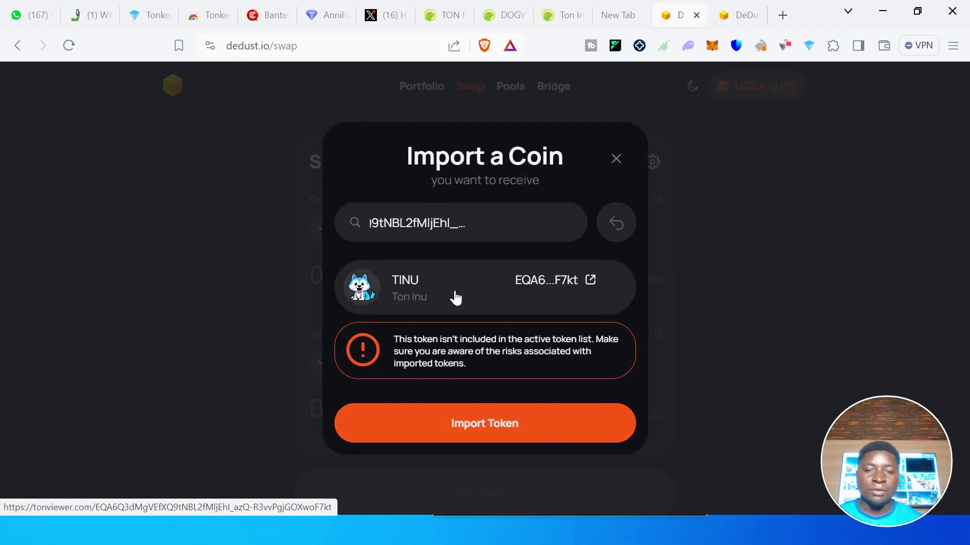
click(472, 424)
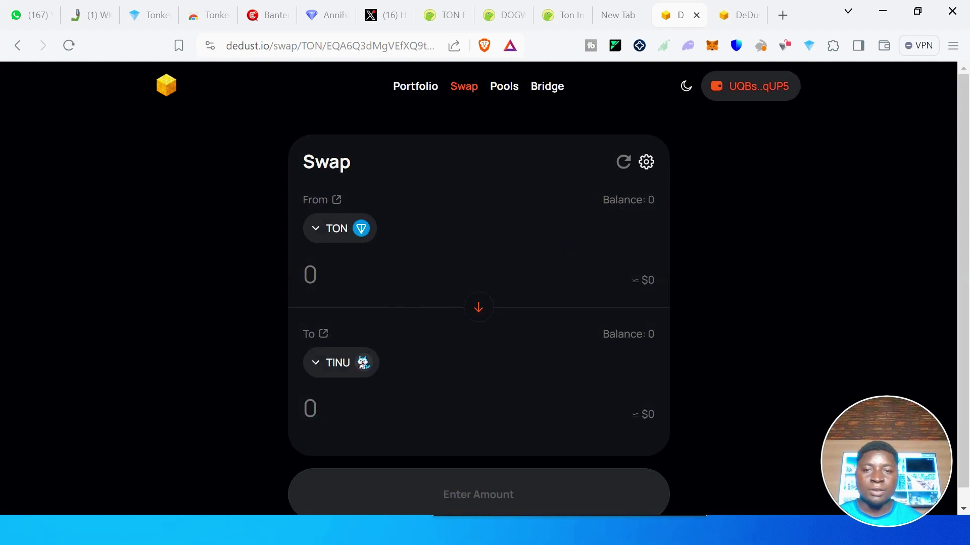
click(310, 274)
Enter 10 TON to quote about 11633.87 TINU, then review the rate, route and price-impact warning.
text(10)
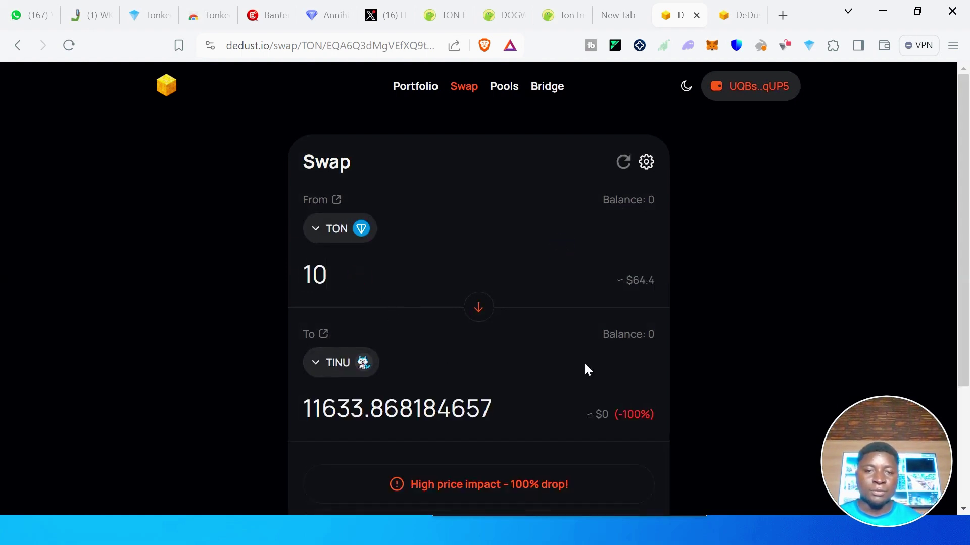
drag(965, 257, 964, 321)
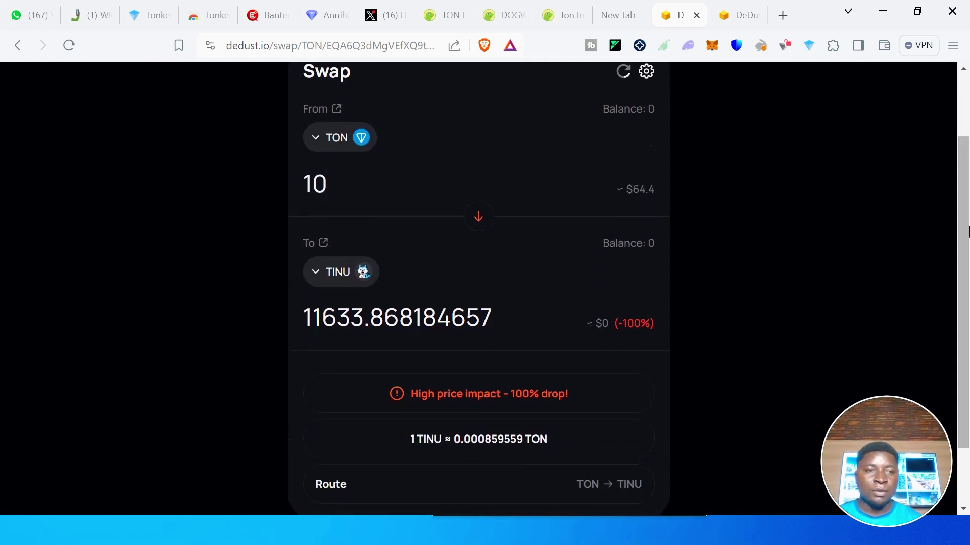
scroll(966, 235, down, 2)
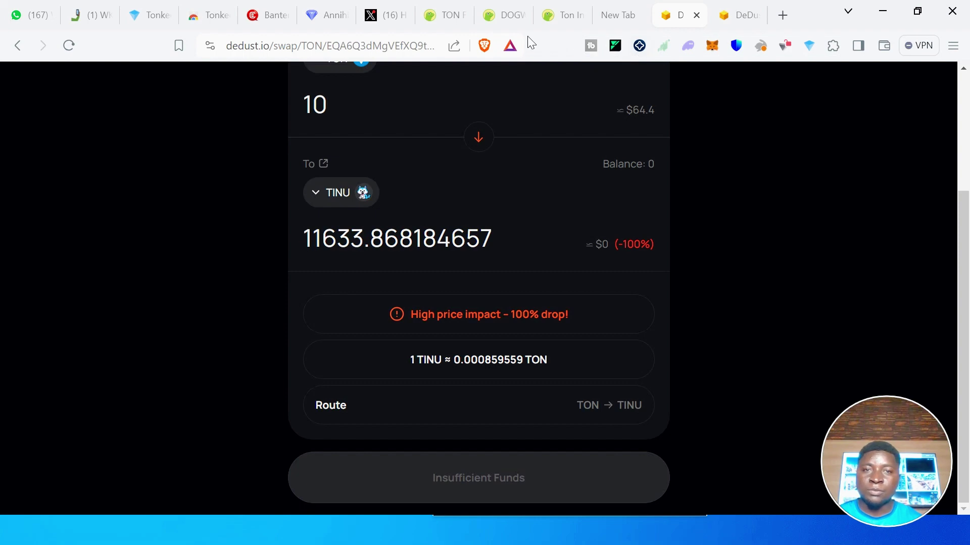
click(509, 21)
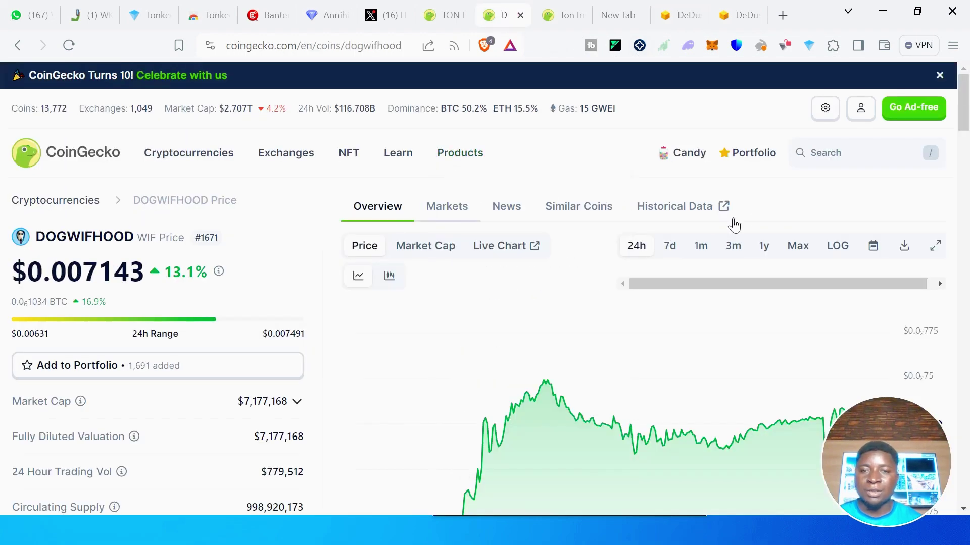
Copy the DOGWIFHOOD (WIF) TON contract address from CoinGecko's Info section.
click(962, 150)
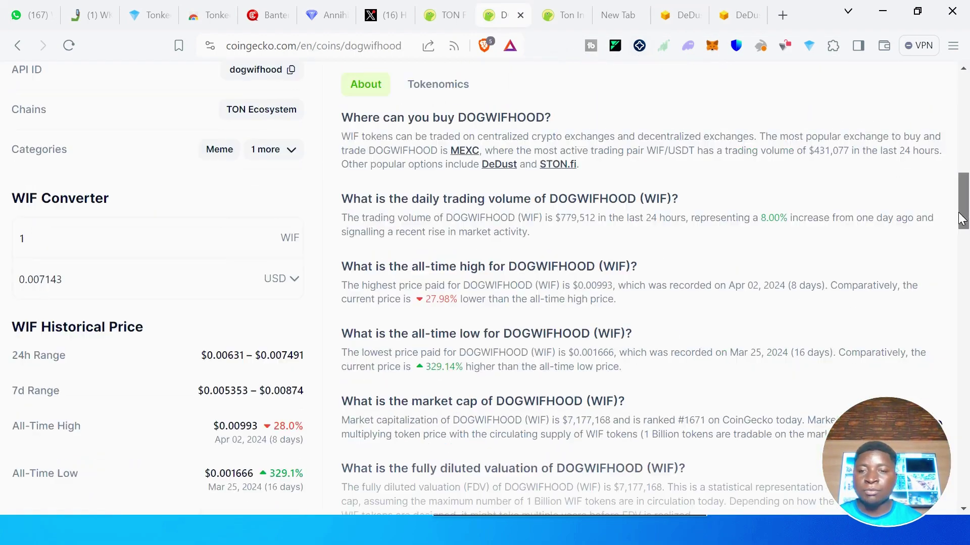
drag(958, 189, 959, 169)
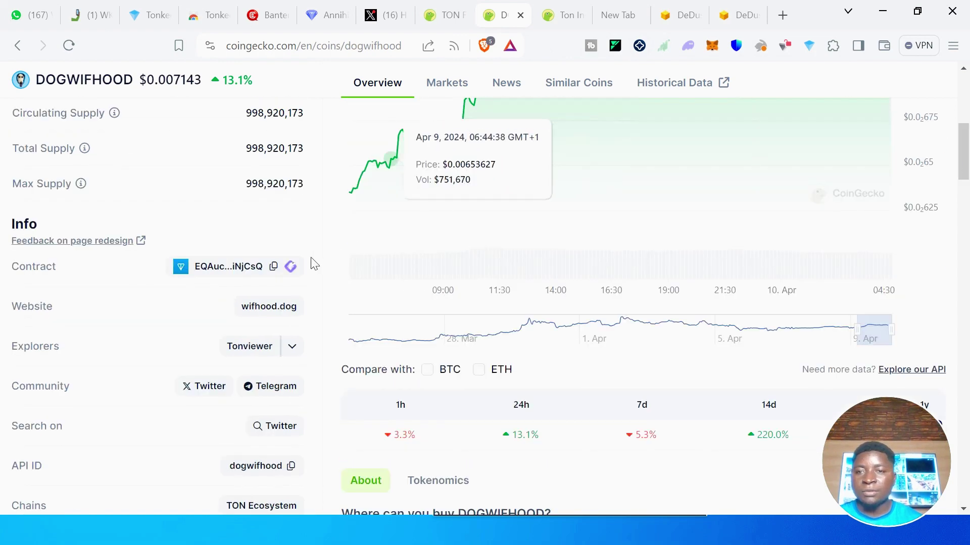
click(272, 267)
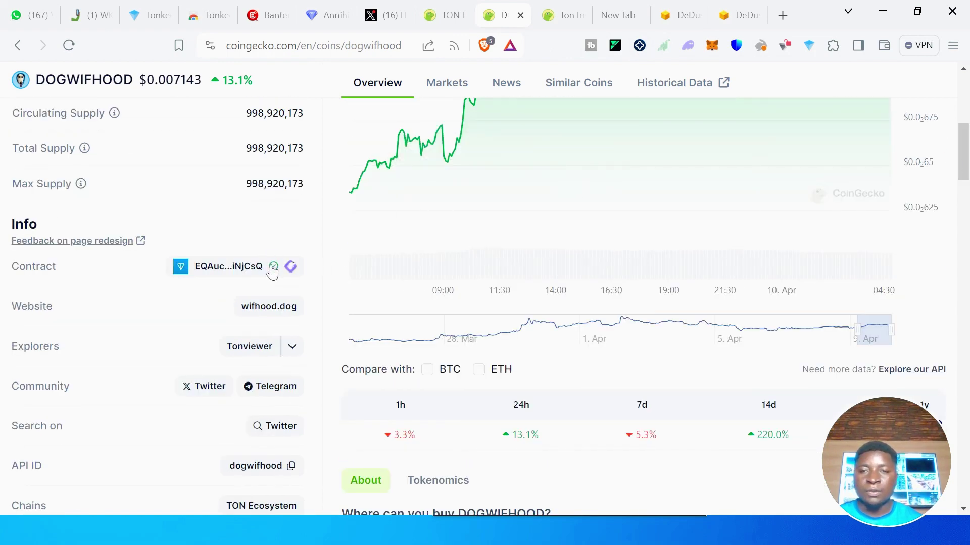
Set WIF as the receive token via its pasted contract, quoting 9174.888155339 WIF for 10 TON.
click(681, 14)
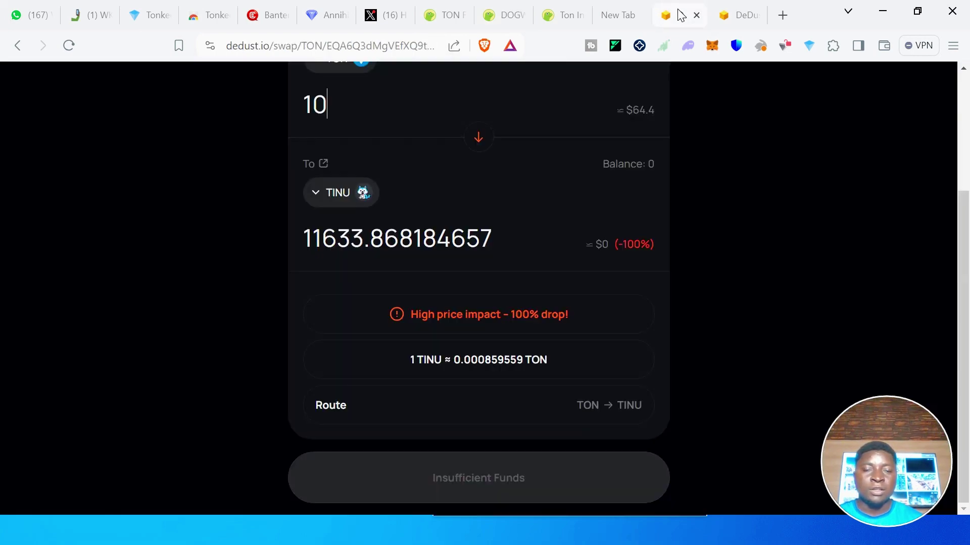
click(315, 194)
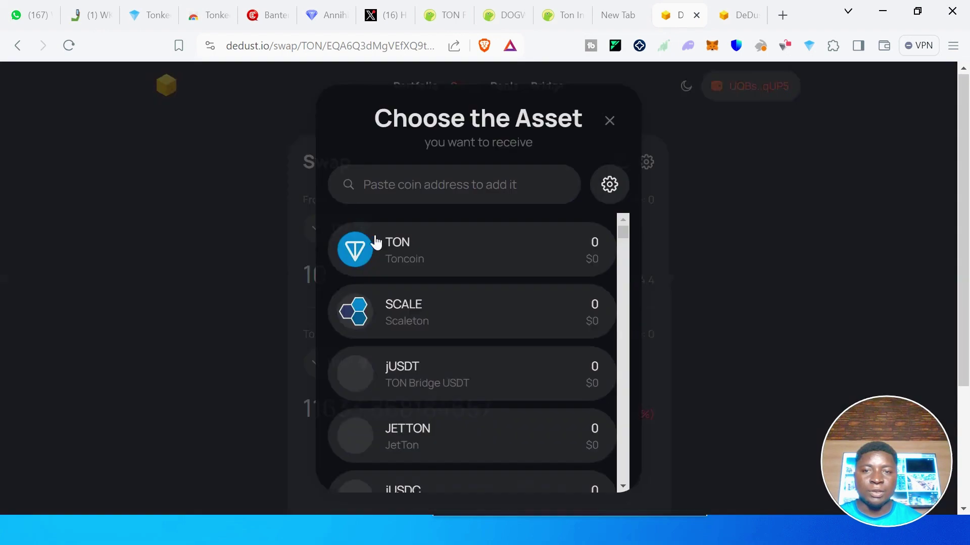
click(413, 186)
key(ctrl+v)
click(465, 359)
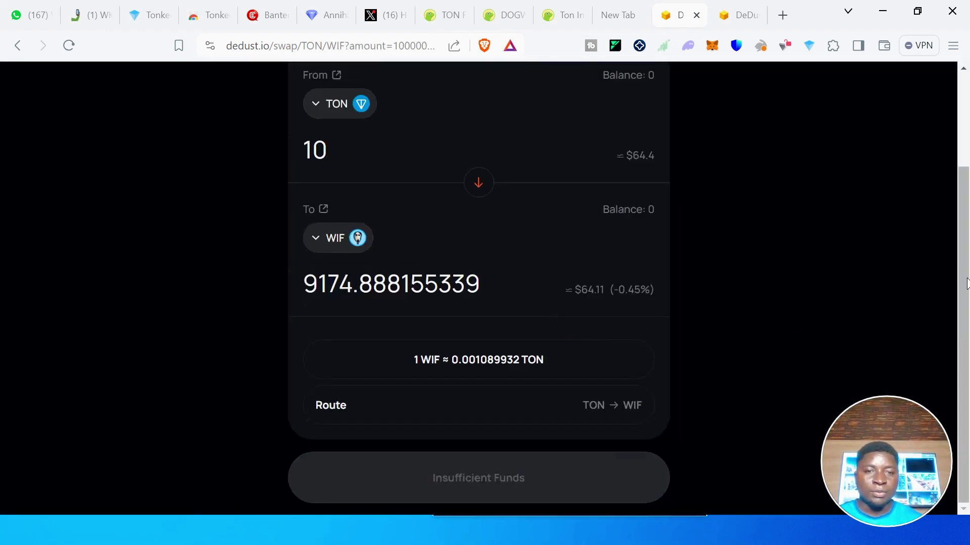
drag(965, 280, 965, 188)
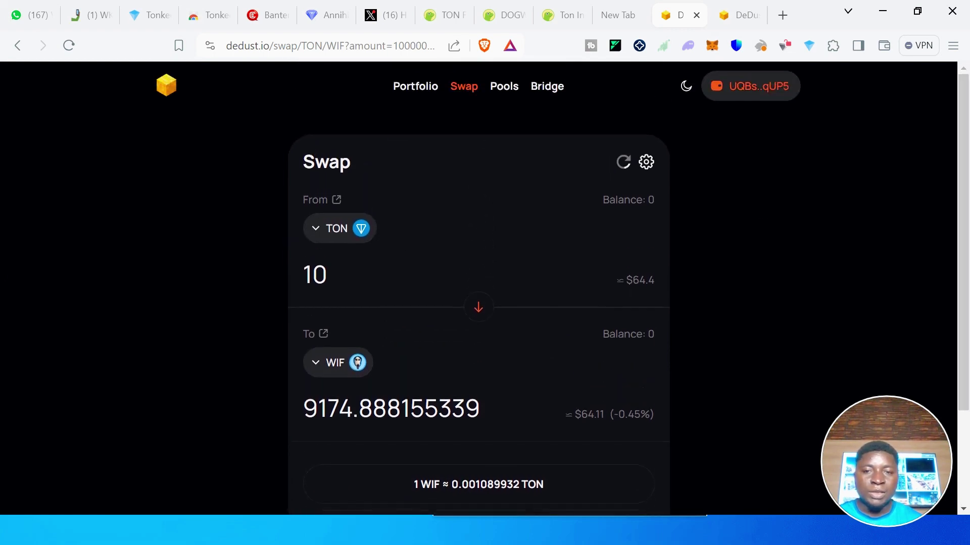
drag(967, 195, 967, 324)
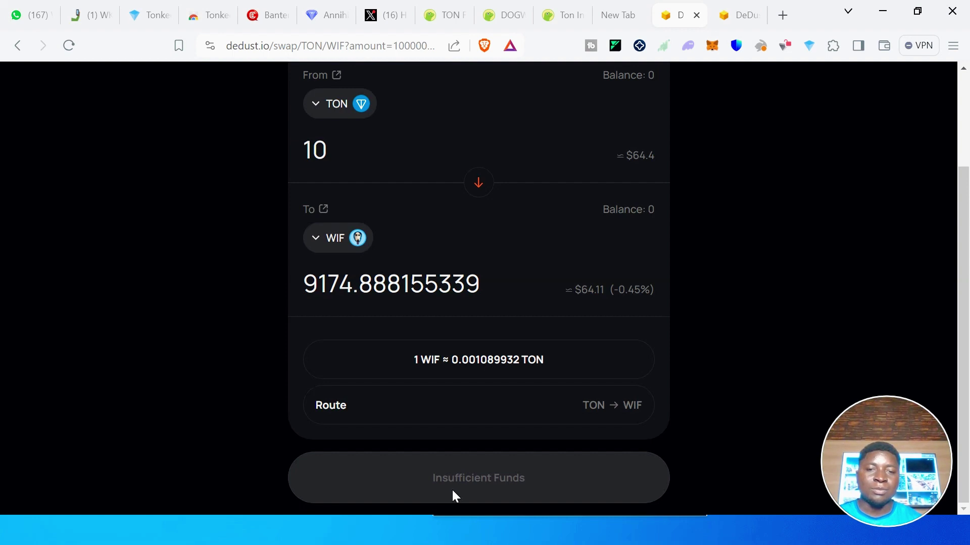
drag(966, 231, 967, 79)
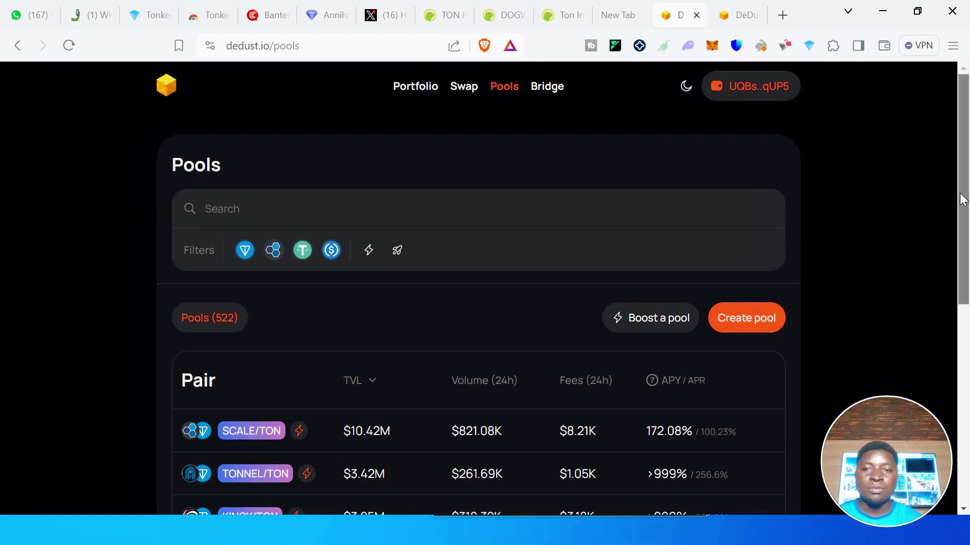
Scroll down the Pools list and open the Deposit liquidity form for a TON/SCALE pool.
drag(962, 199, 963, 208)
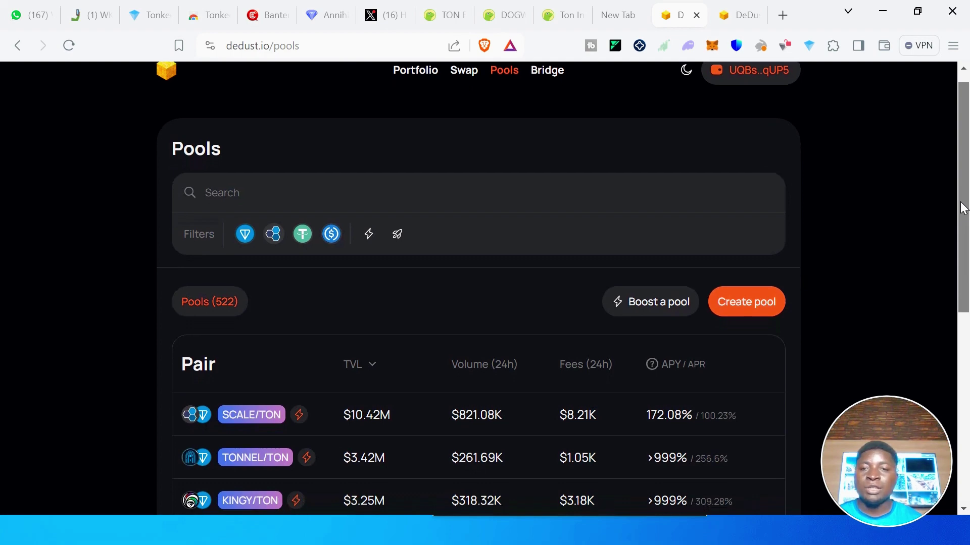
drag(963, 207, 962, 280)
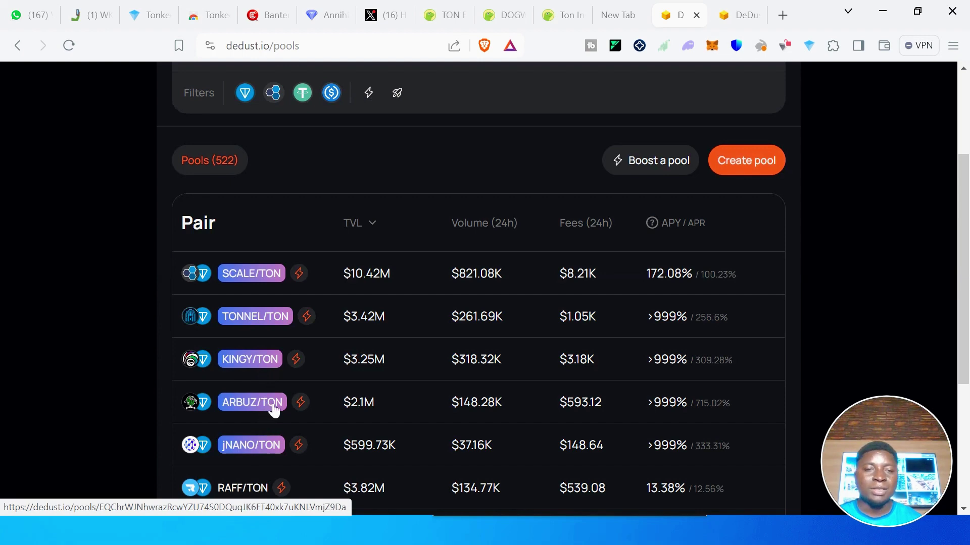
click(744, 168)
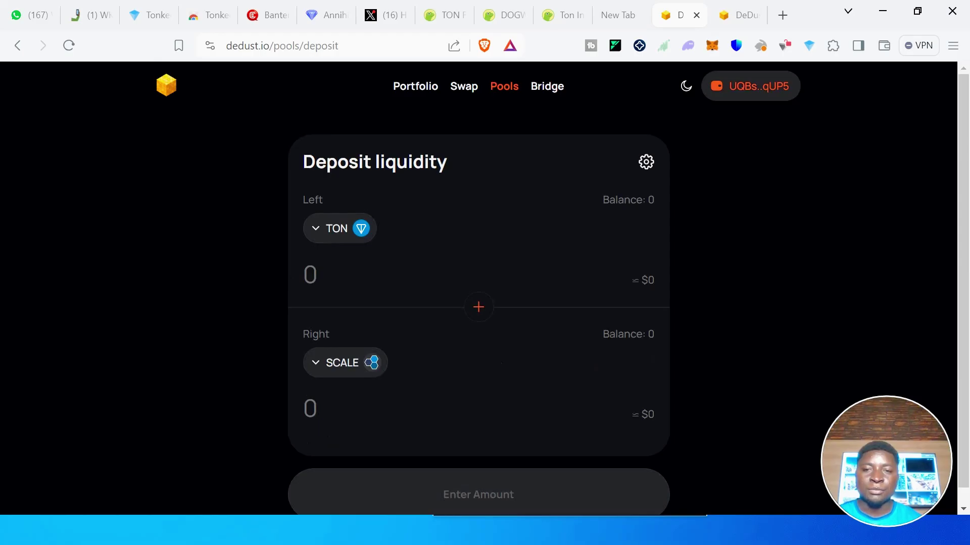
Enter a 10 TON deposit, paired with 9.630832145 SCALE, then switch to the Bridge page.
click(360, 271)
text(10)
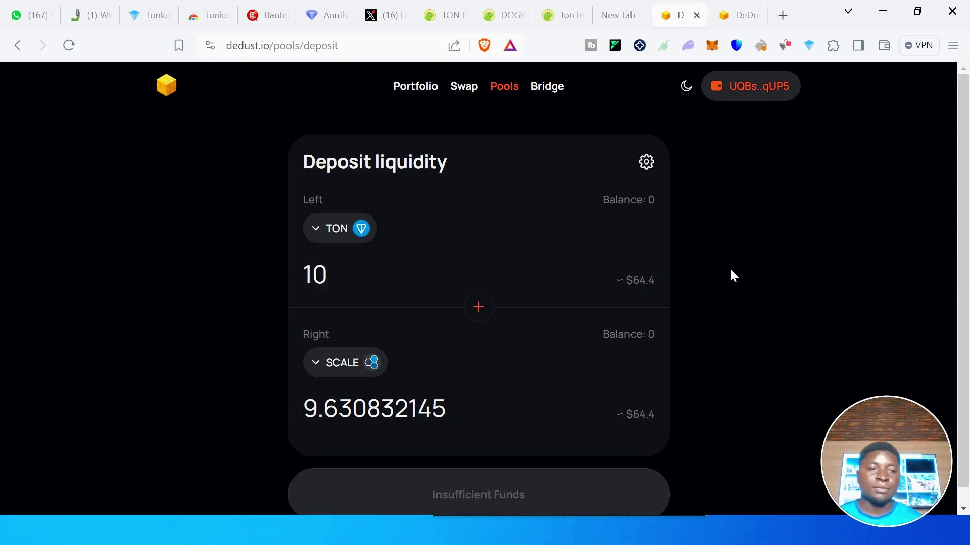
scroll(962, 218, down, 1)
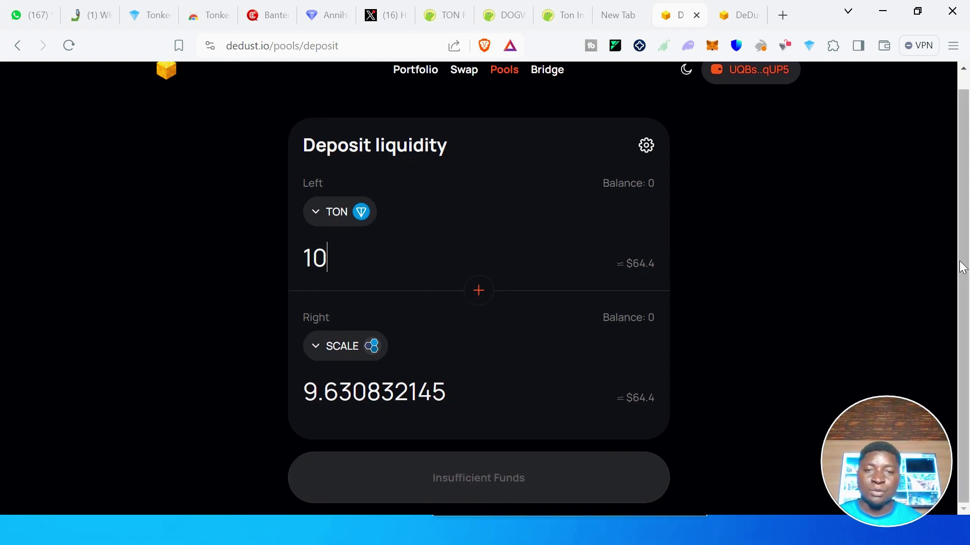
scroll(962, 202, up, 1)
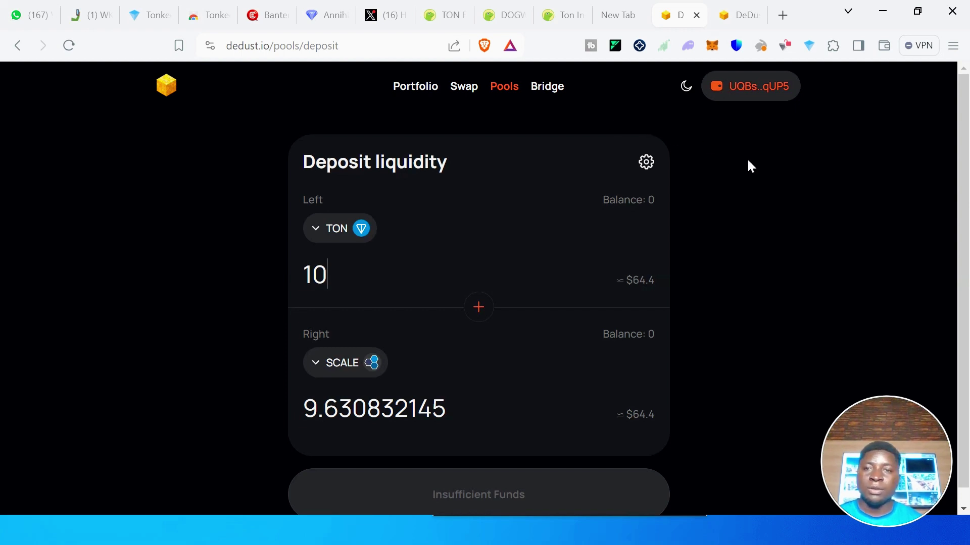
click(547, 94)
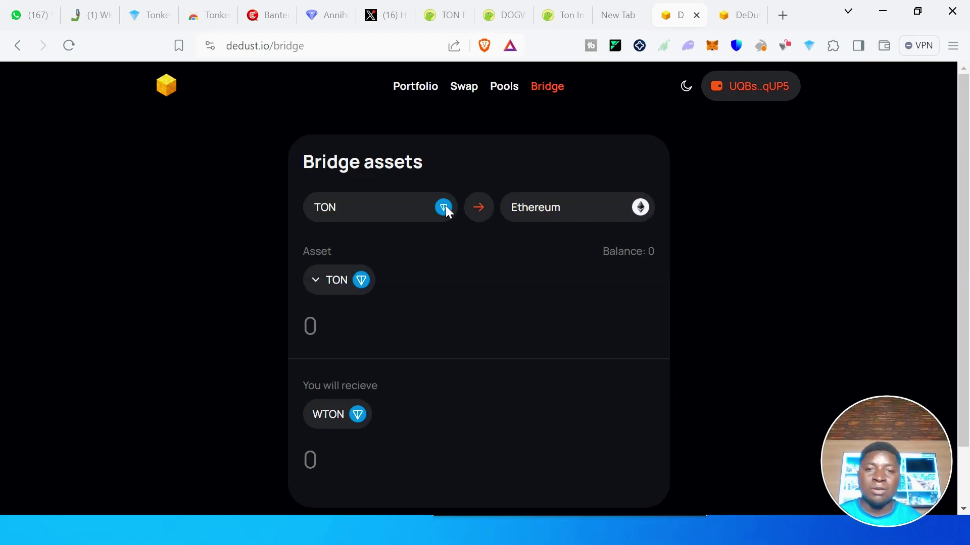
click(482, 208)
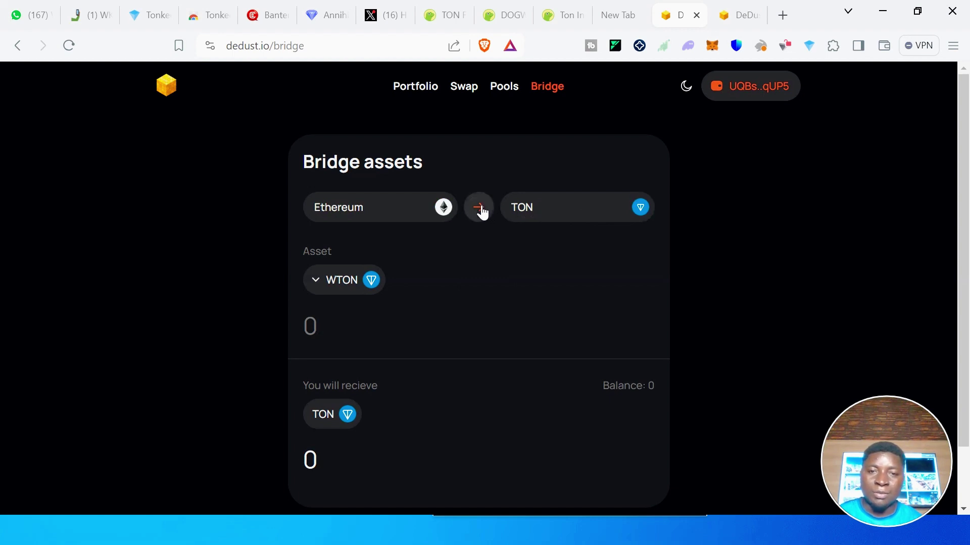
click(482, 209)
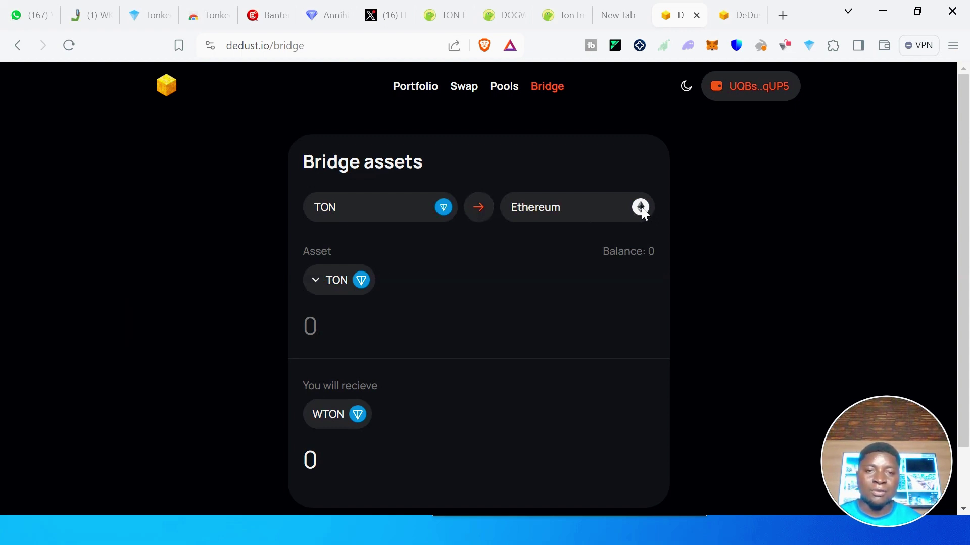
click(479, 208)
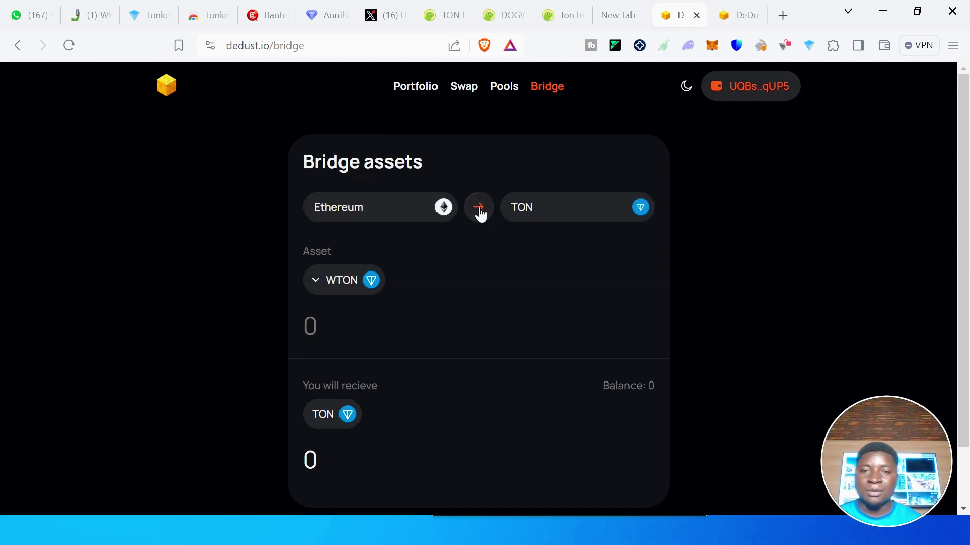
click(479, 208)
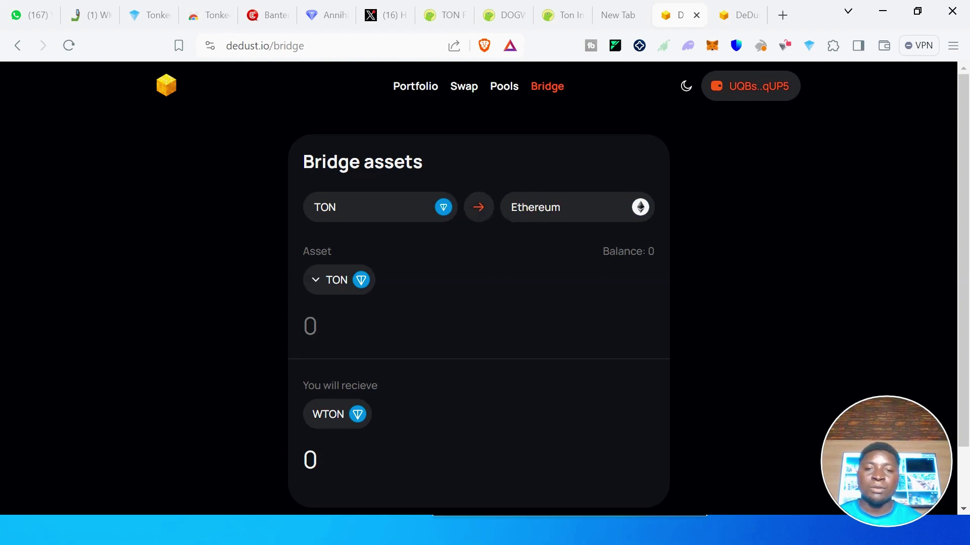
click(314, 278)
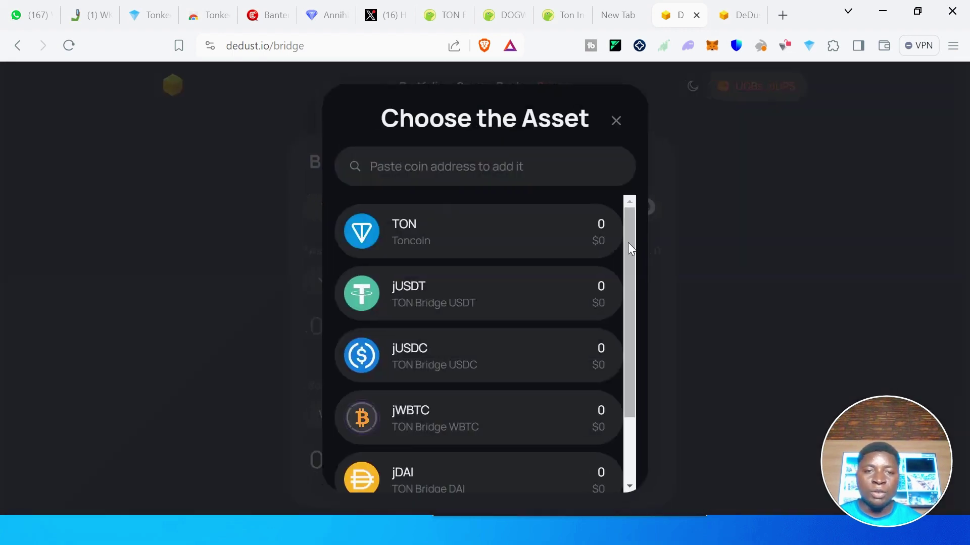
drag(628, 242, 628, 347)
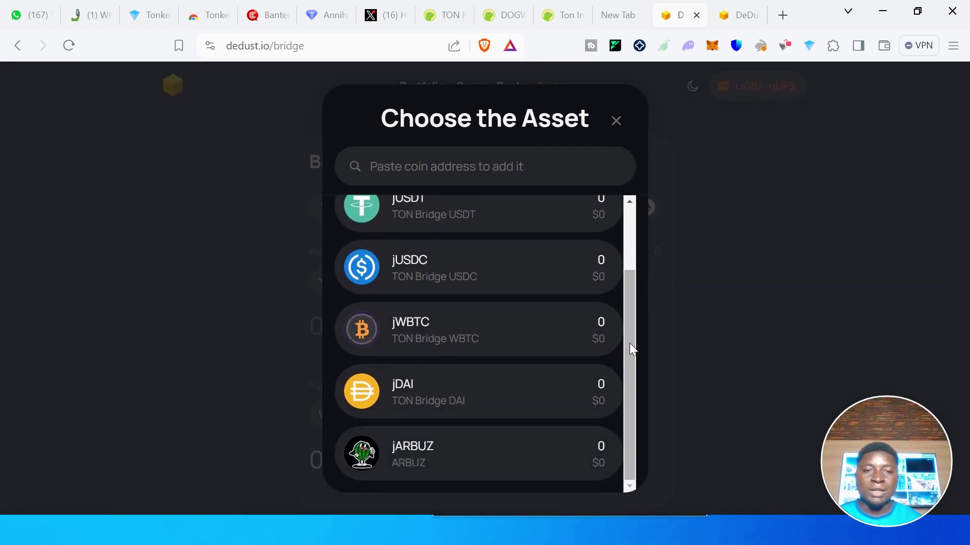
click(616, 122)
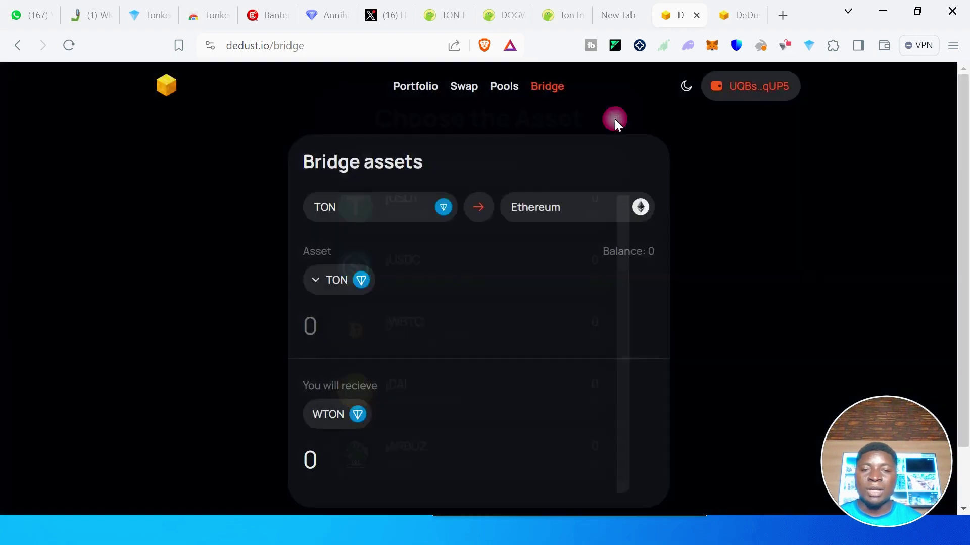
click(311, 326)
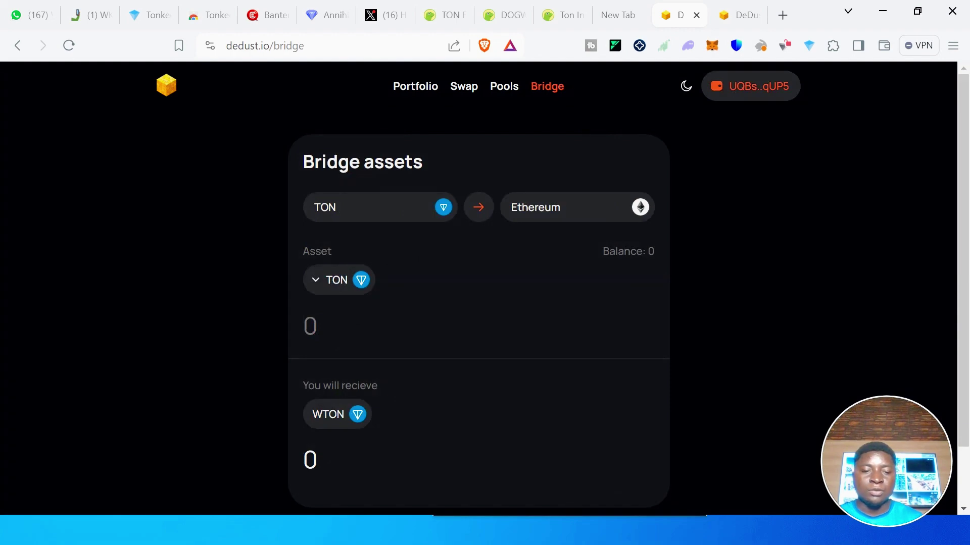
Bridge 10 TON for a 4.9875 WTON quote and bring up the MetaMask/WalletConnect choices.
text(10)
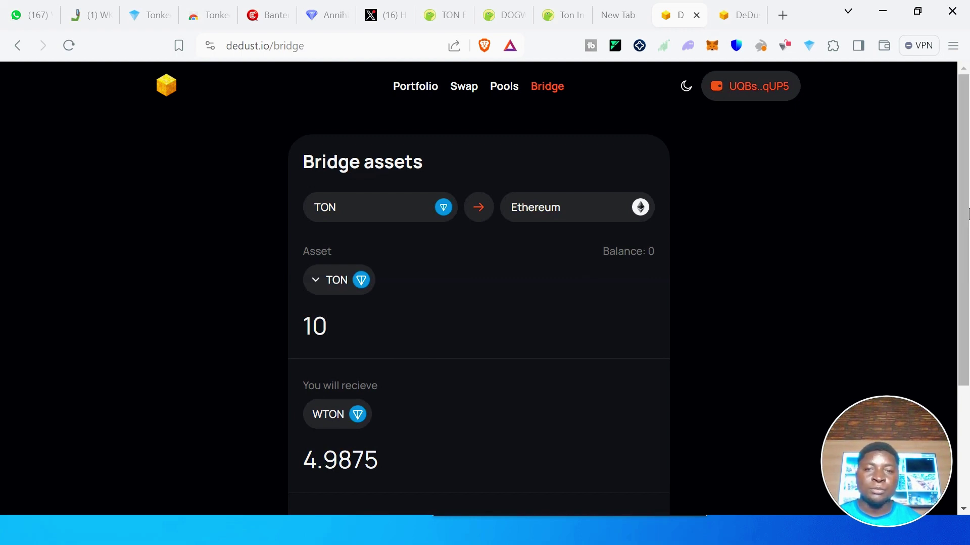
drag(965, 217, 965, 349)
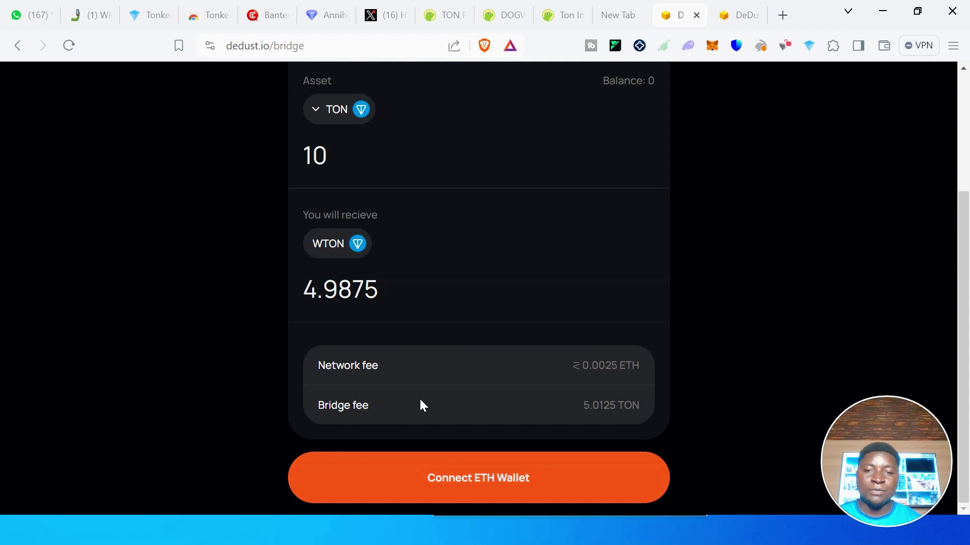
click(475, 485)
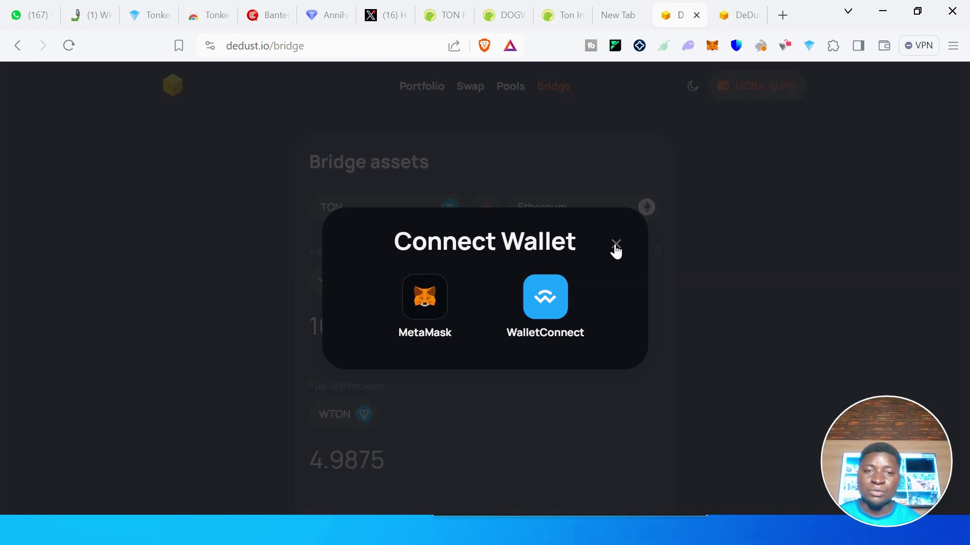
Try MetaMask, close the Trust Wallet popup and Connect Wallet dialog, then scroll back up.
click(409, 319)
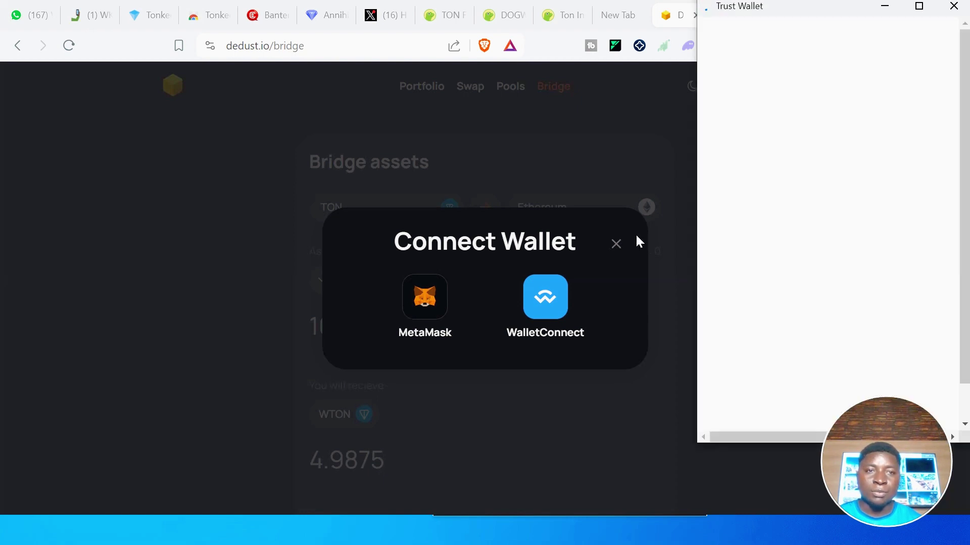
click(954, 6)
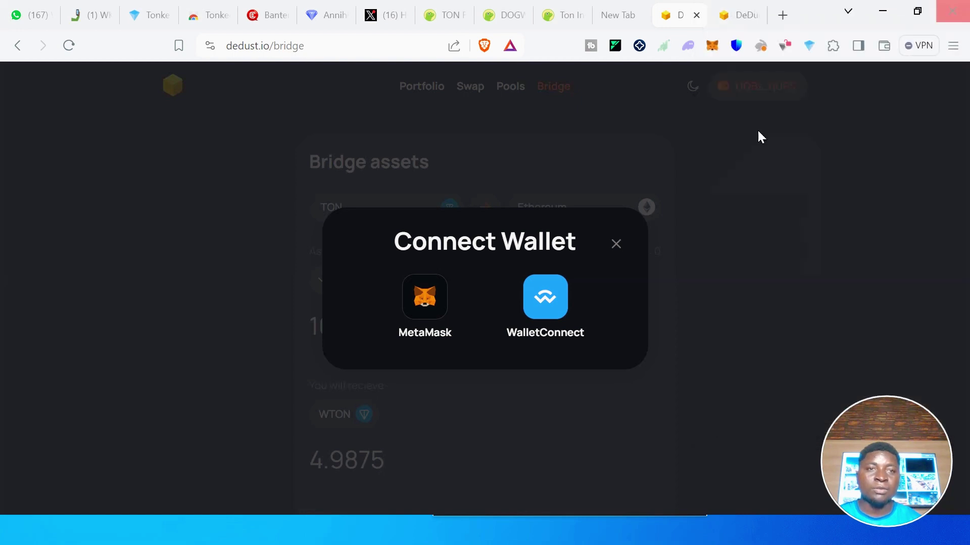
click(616, 245)
scroll(618, 242, down, 3)
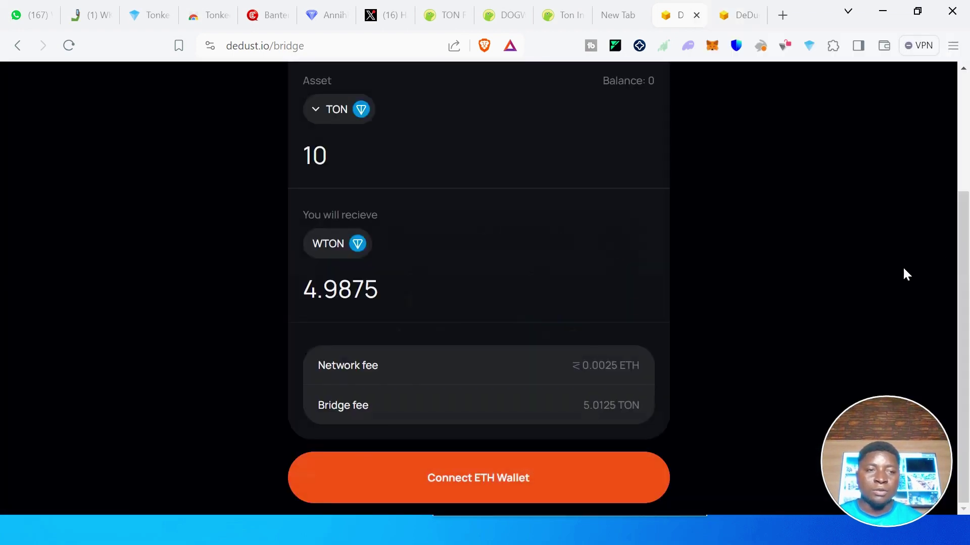
drag(965, 238, 968, 91)
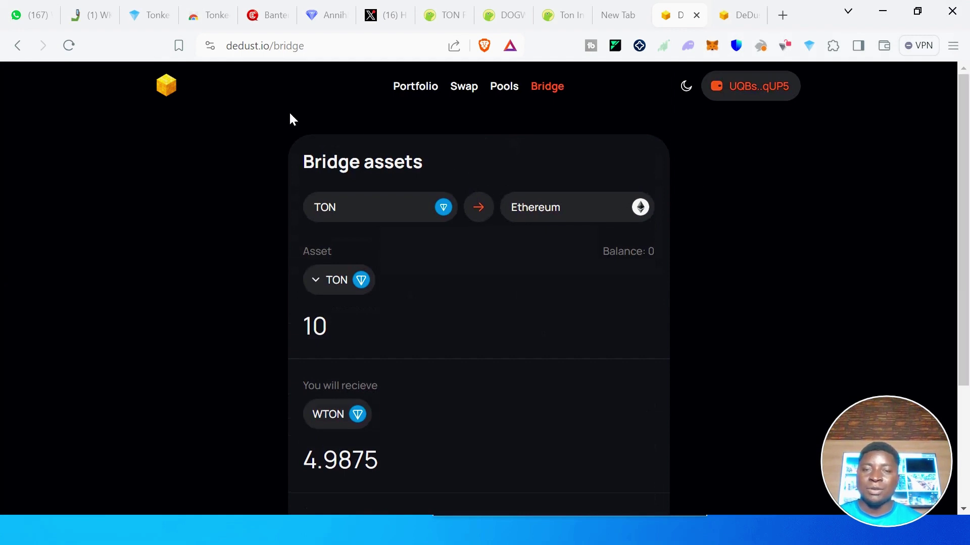